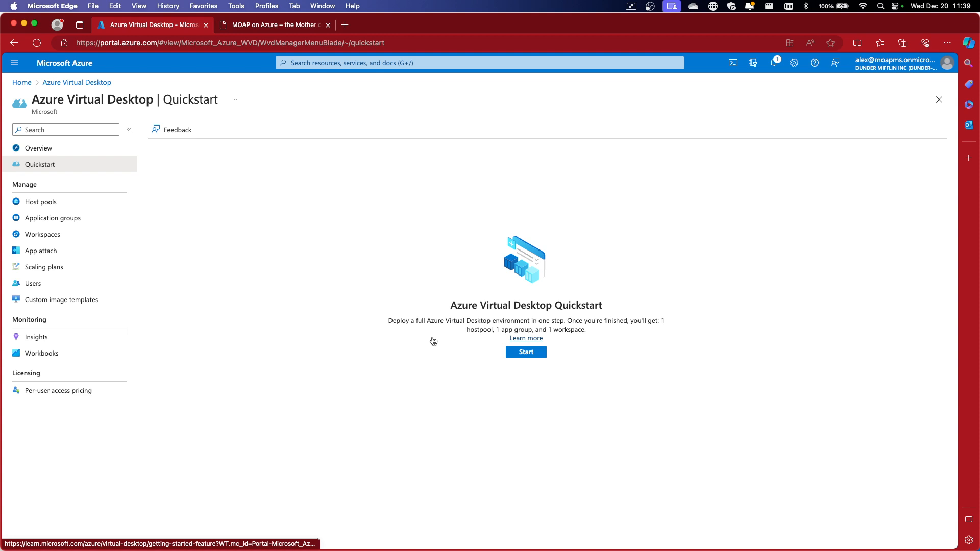
Launch the Azure Virtual Desktop Quickstart form and keep Azure subscription 1
scroll(433, 342, up, 5)
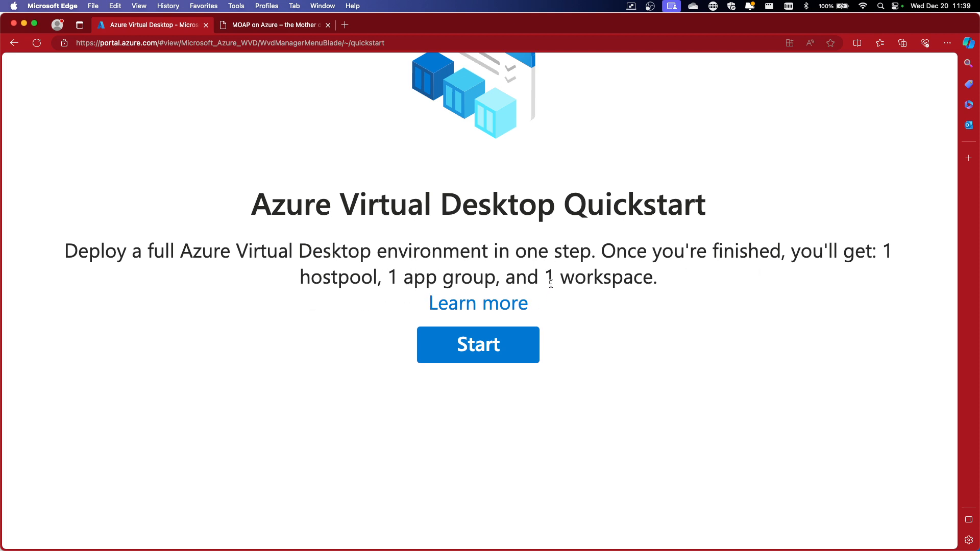
key(super+0)
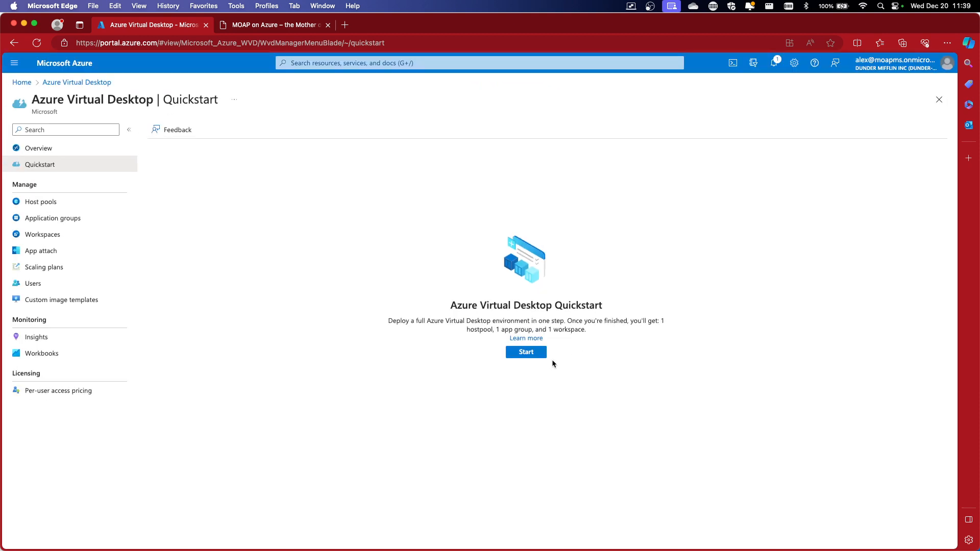
click(526, 353)
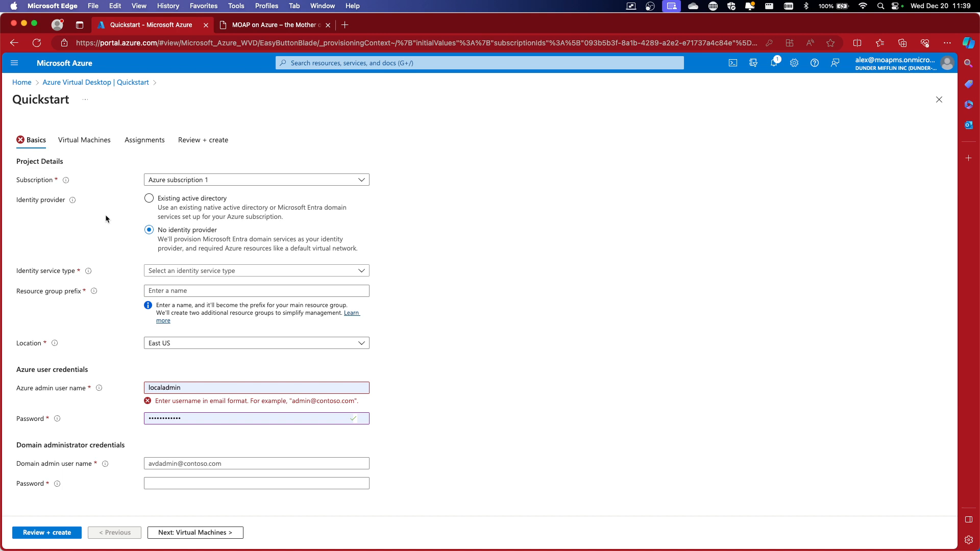
click(202, 181)
click(203, 182)
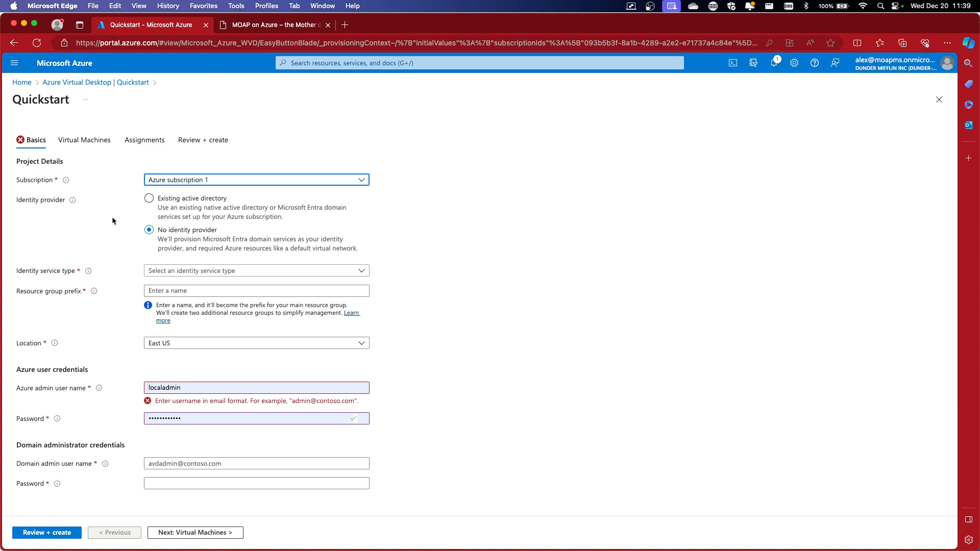
Try Existing active directory, then go back to No identity provider
click(184, 199)
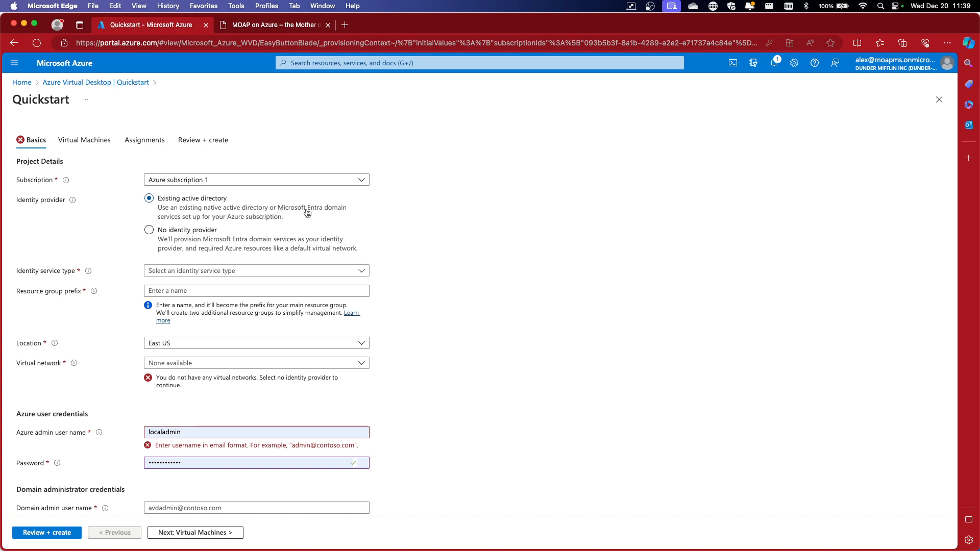
click(197, 232)
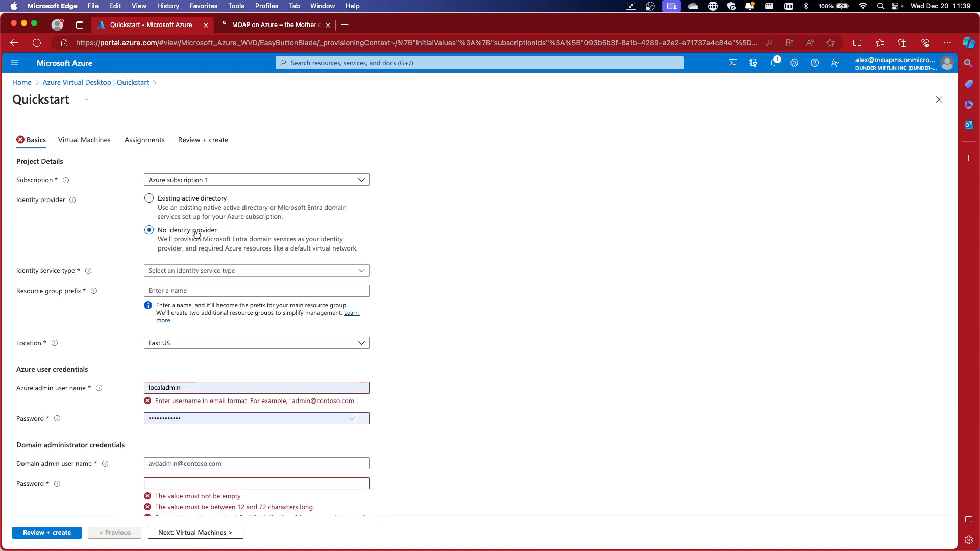
scroll(196, 233, down, 2)
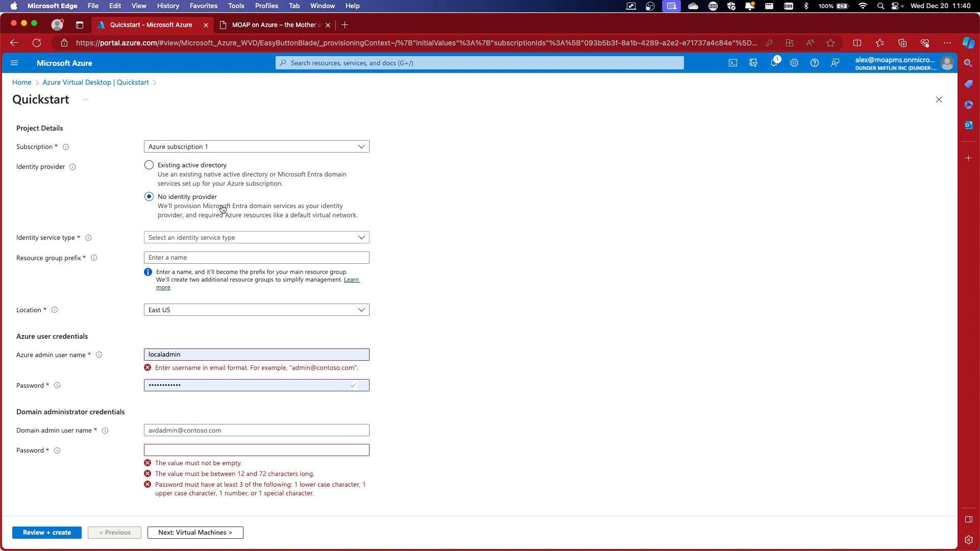
scroll(97, 201, down, 1)
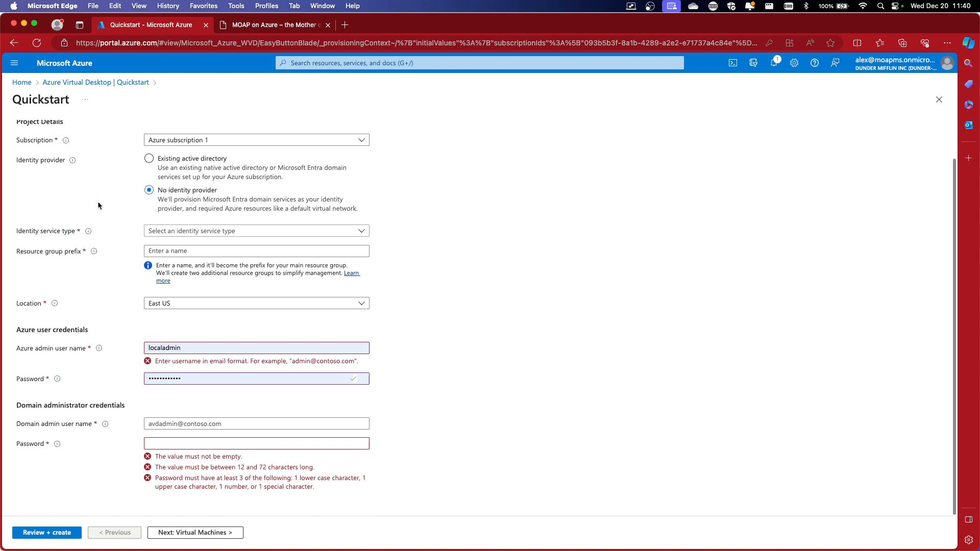
Choose Microsoft Entra Domain Services as identity service type with resource group prefix avd-
click(205, 235)
click(173, 246)
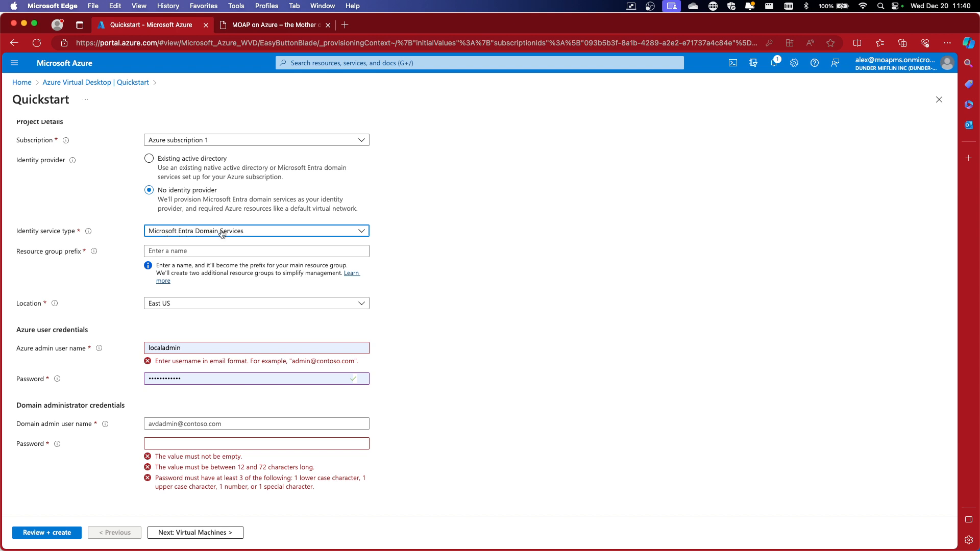
click(202, 250)
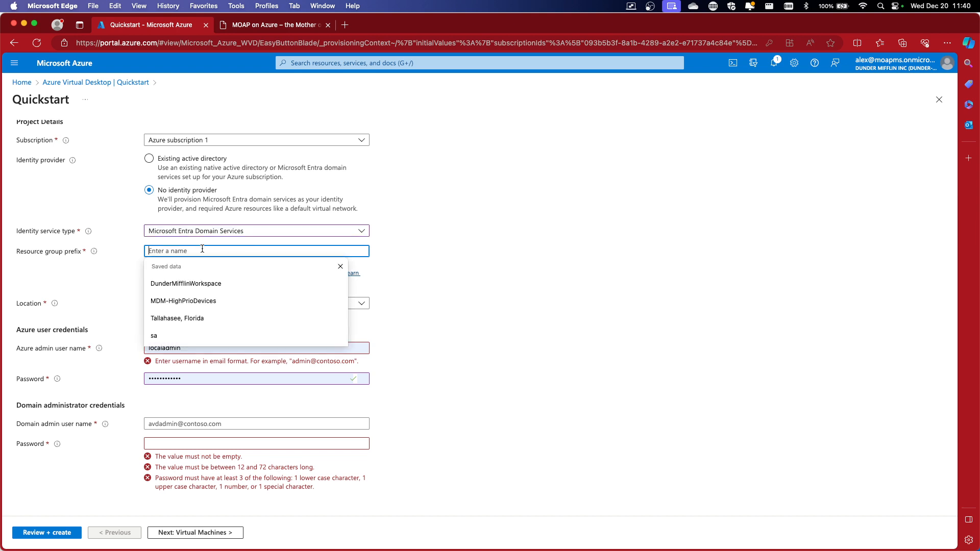
text(av)
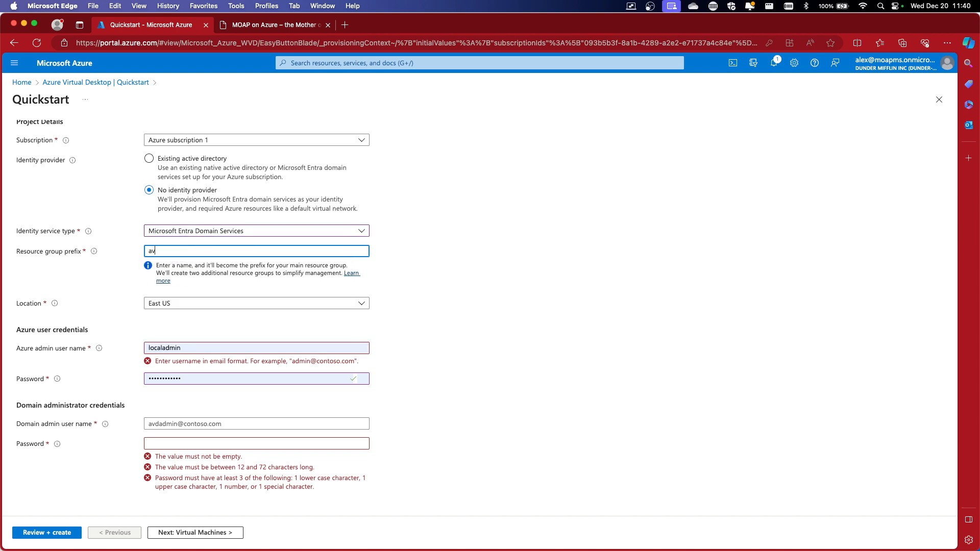
text(d-)
click(436, 256)
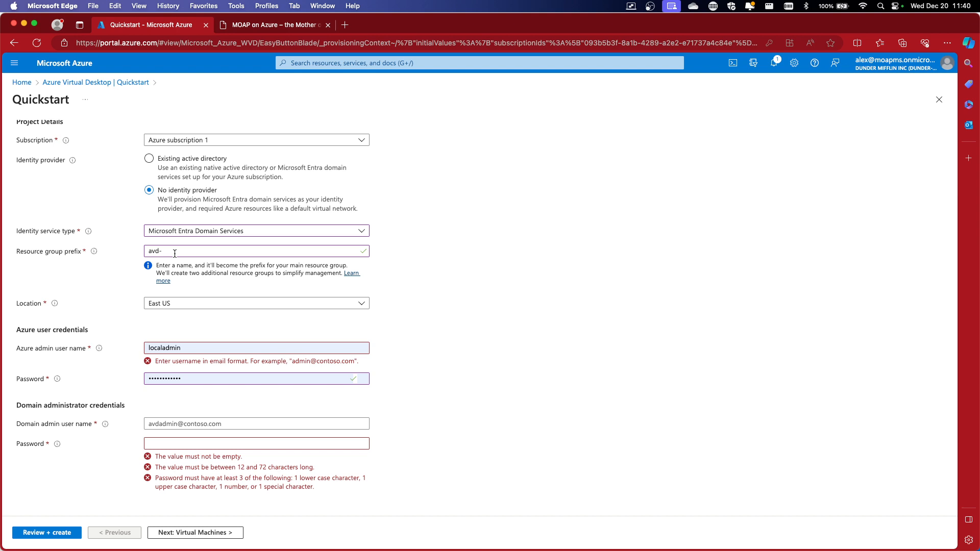
Set the location to West Europe and dismiss the saved password suggestions
click(188, 305)
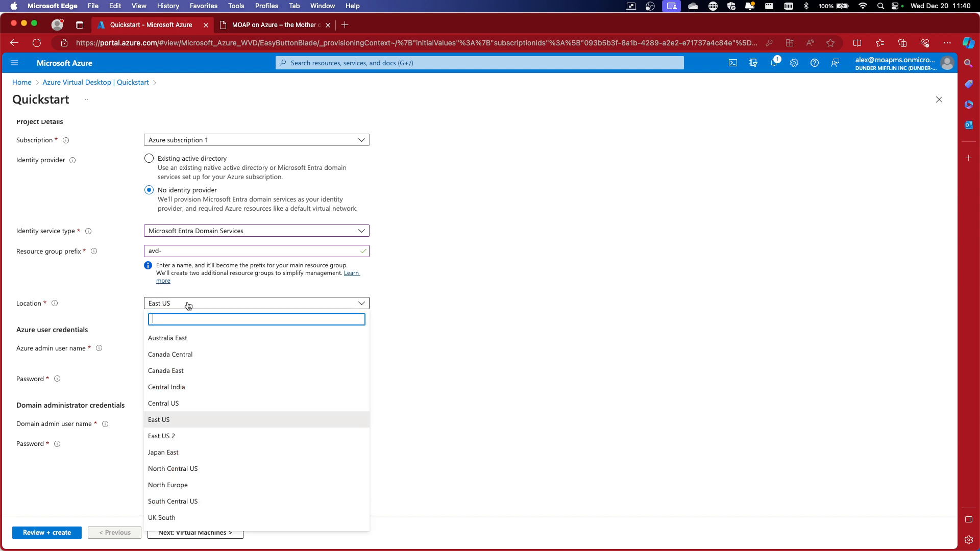
text(west)
click(172, 371)
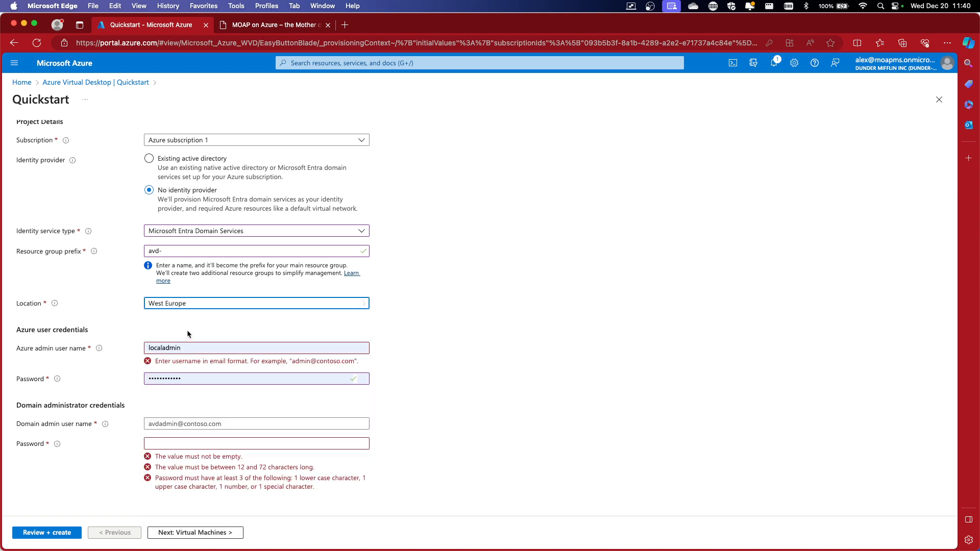
click(207, 381)
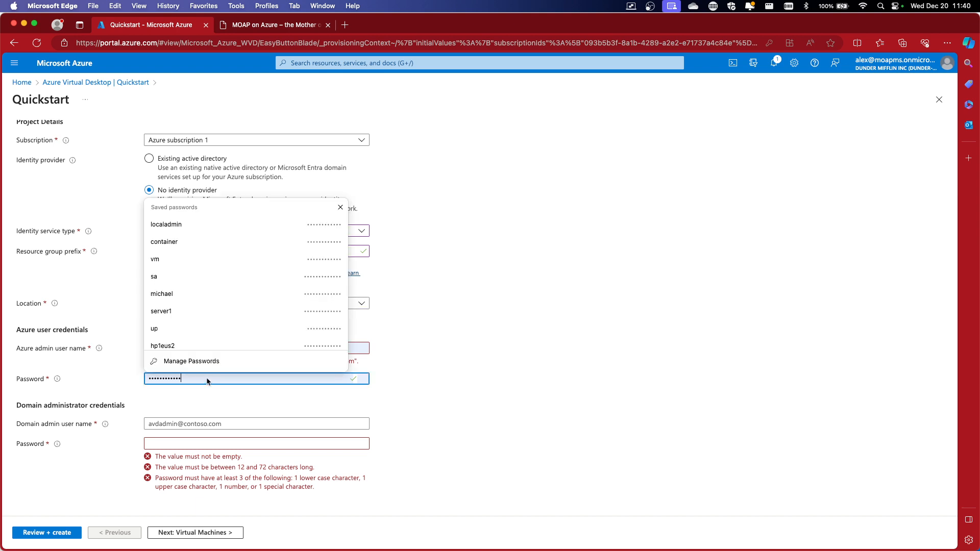
click(112, 378)
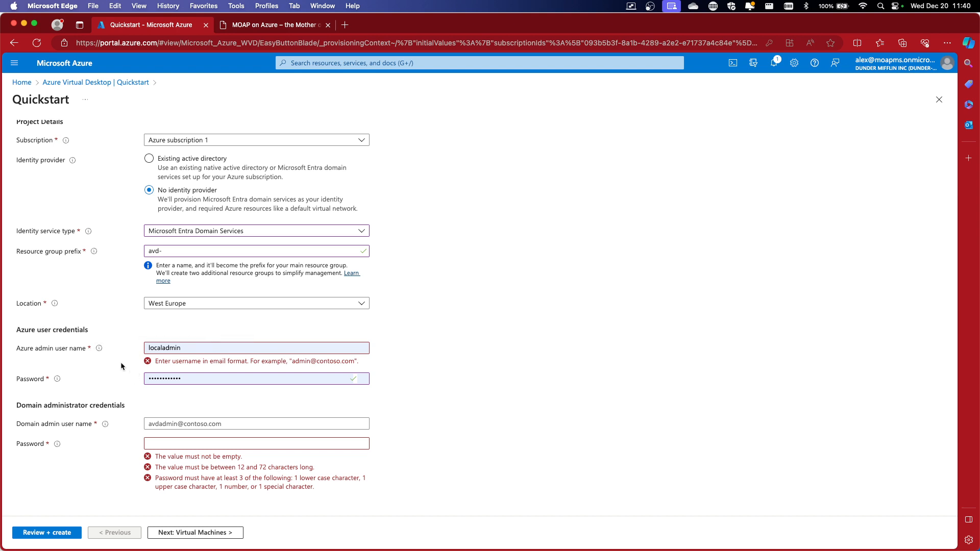
click(194, 382)
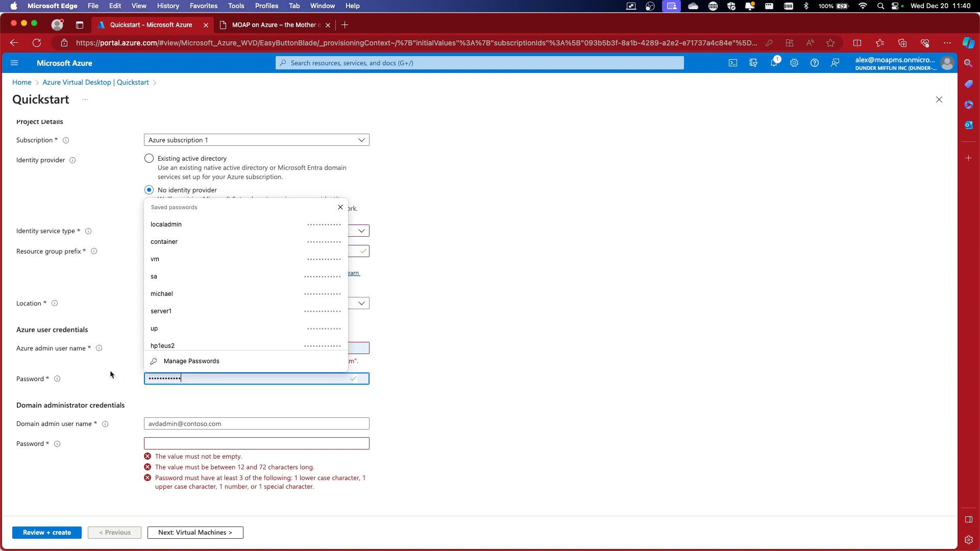
click(111, 374)
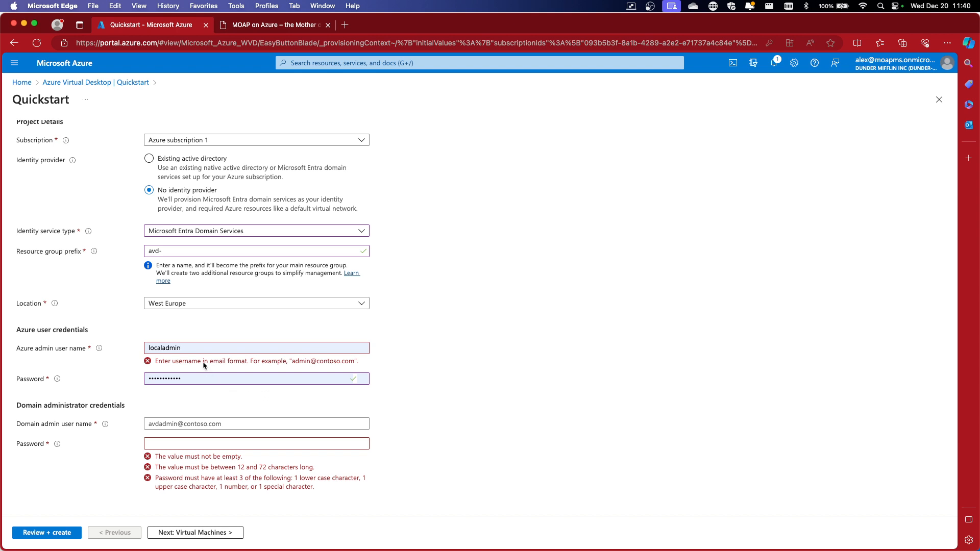
Replace the Azure admin user name with the tenant e-mail address and enter a new admin password
double_click(196, 348)
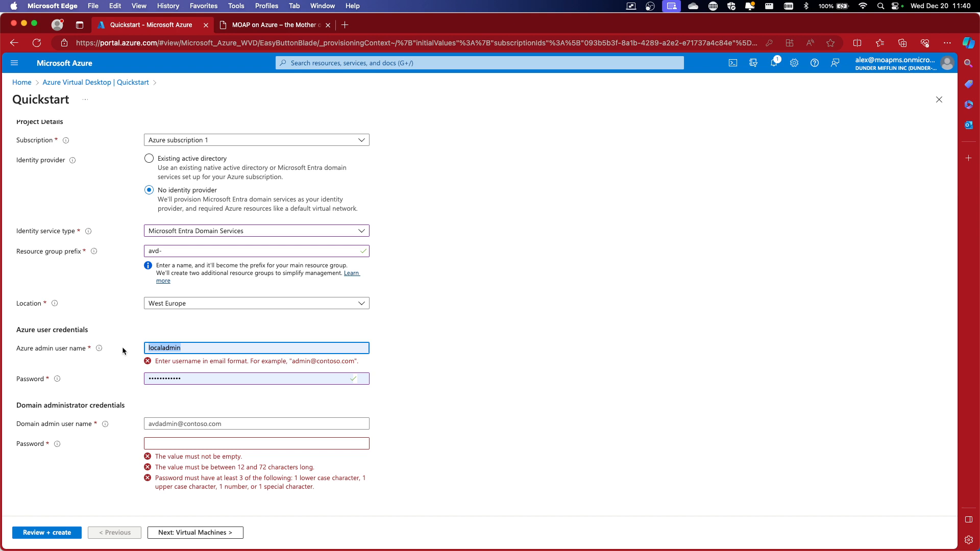
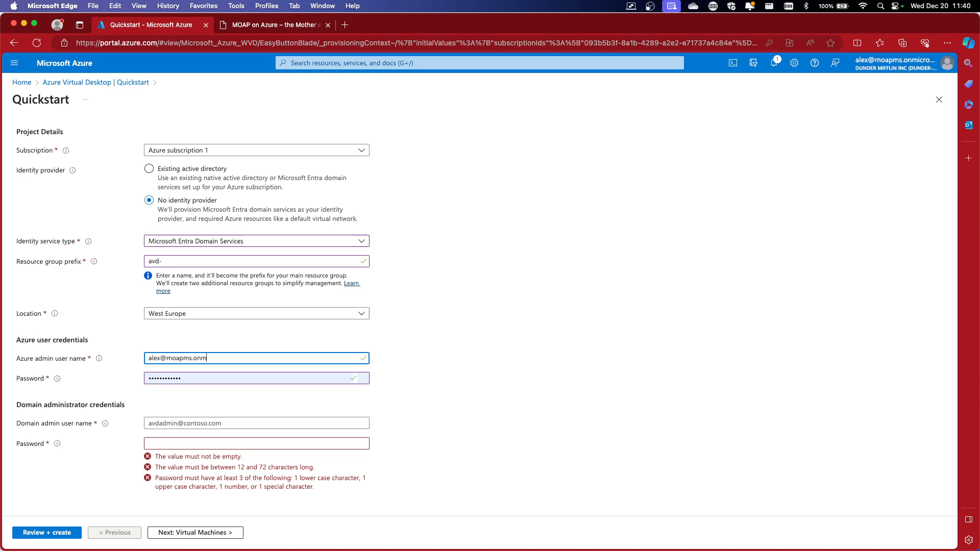
click(146, 380)
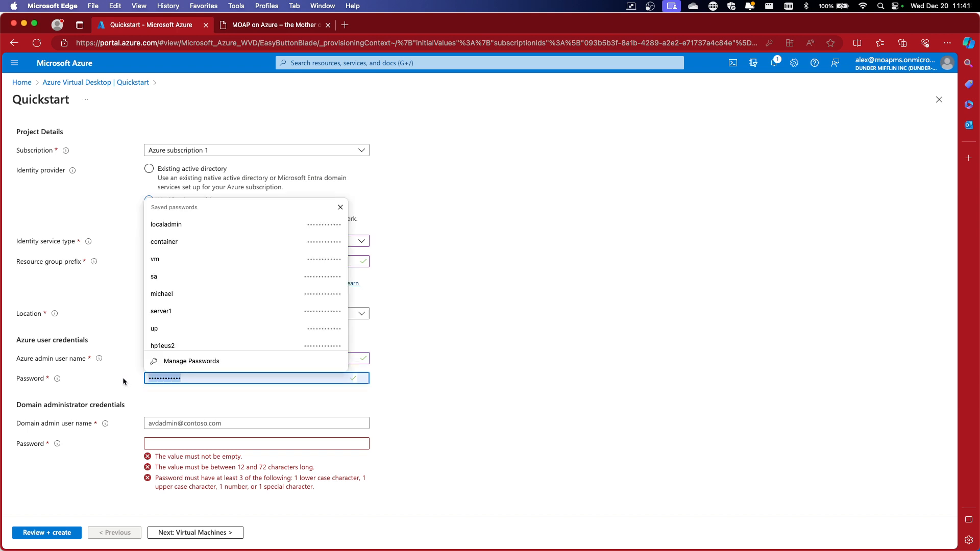
text(•••)
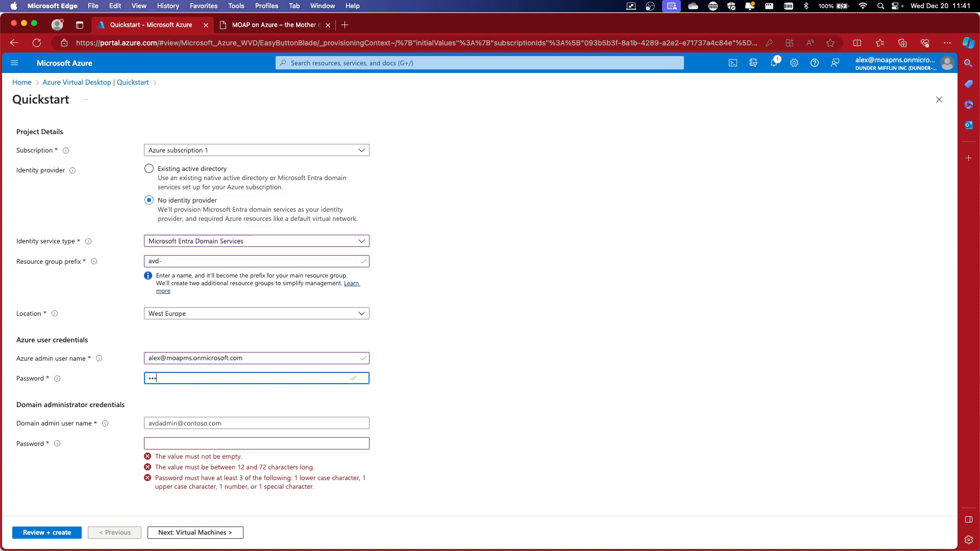
text(••••••••)
click(592, 380)
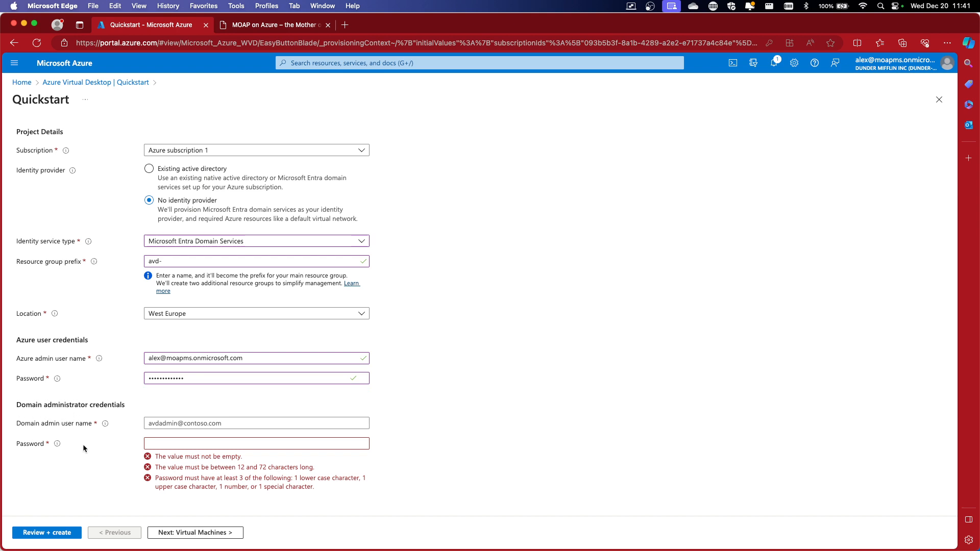
Enter the domain admin's user name on the company domain and type its password
click(227, 426)
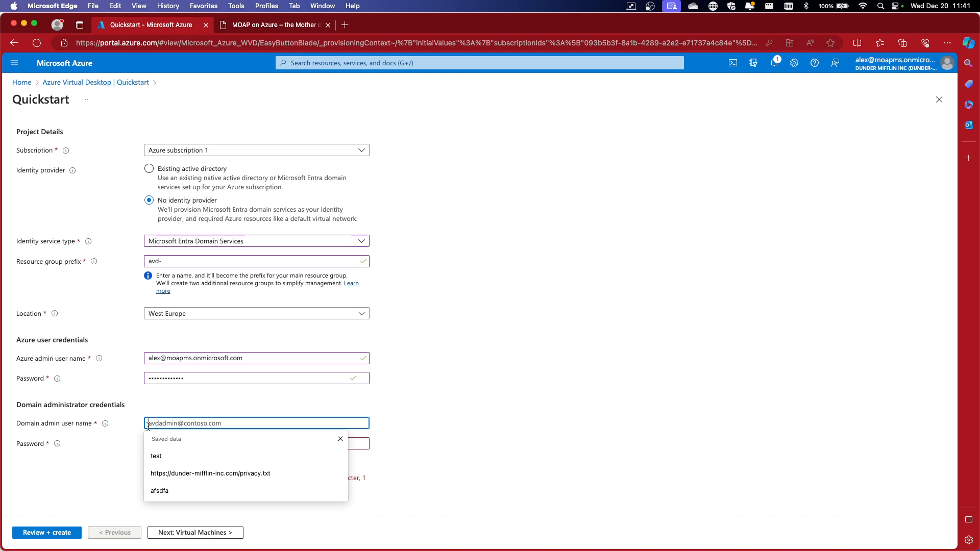
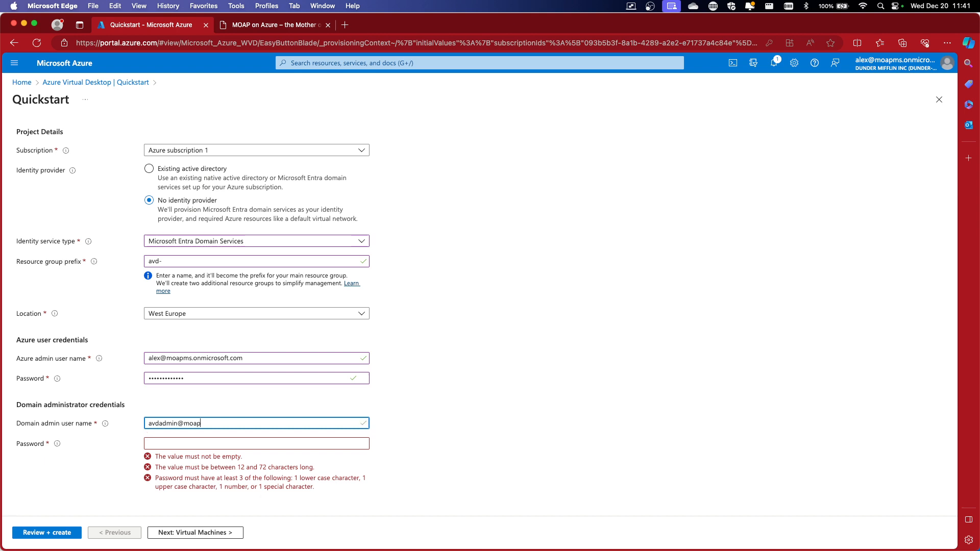
text(dunc)
text(der)
text(-mifflin)
text(-inc.com)
key(Tab)
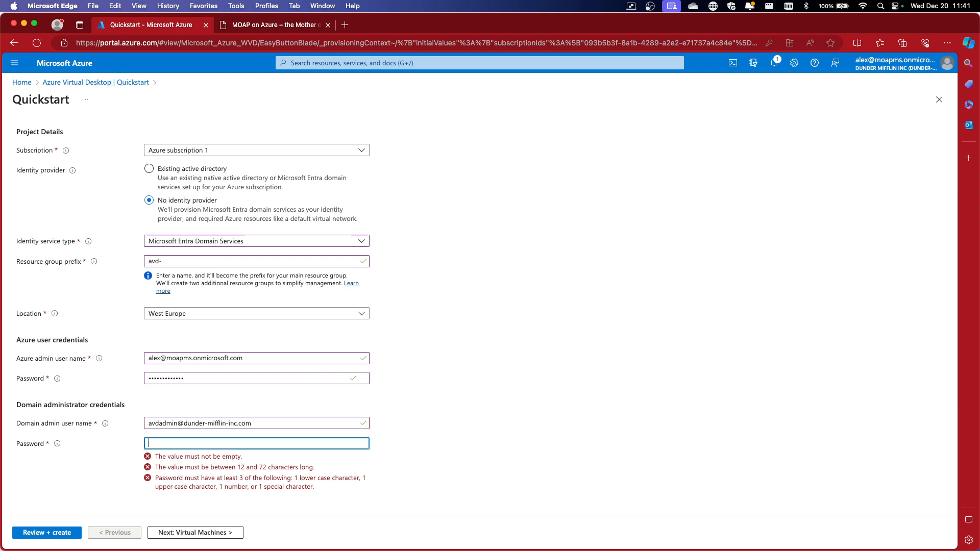
text(••••)
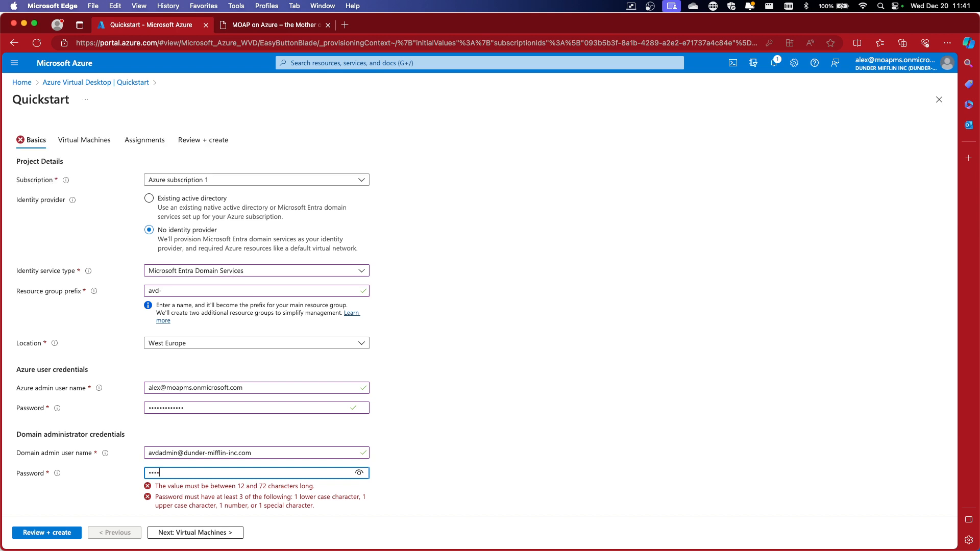
text(••••••)
key(BackSpace)
key(BackSpace)
key(BackSpace)
key(BackSpace)
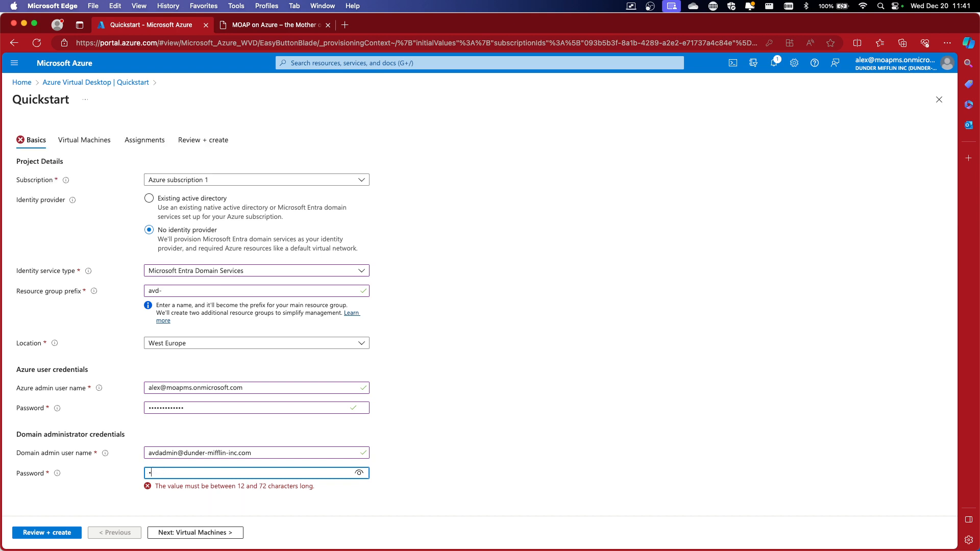
key(BackSpace)
text(•)
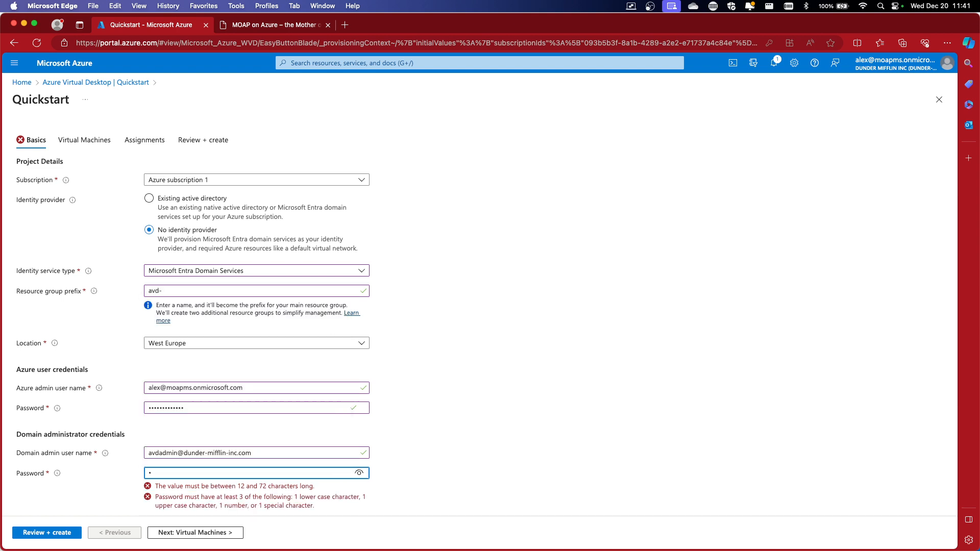
text(•••••)
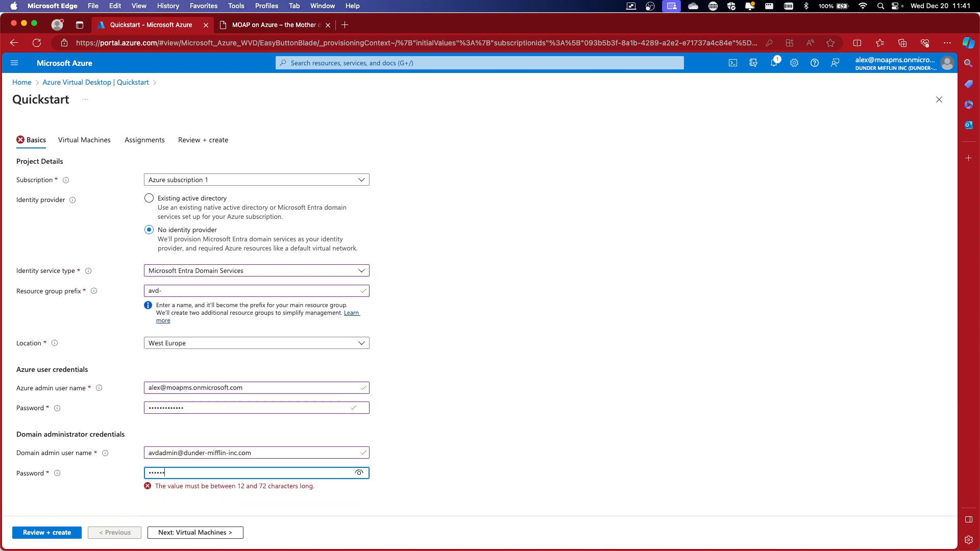
text(•••••••)
On Virtual Machines, select the Windows 10 Enterprise multi-session 22H2 + Microsoft 365 Apps - Gen2 image
click(194, 533)
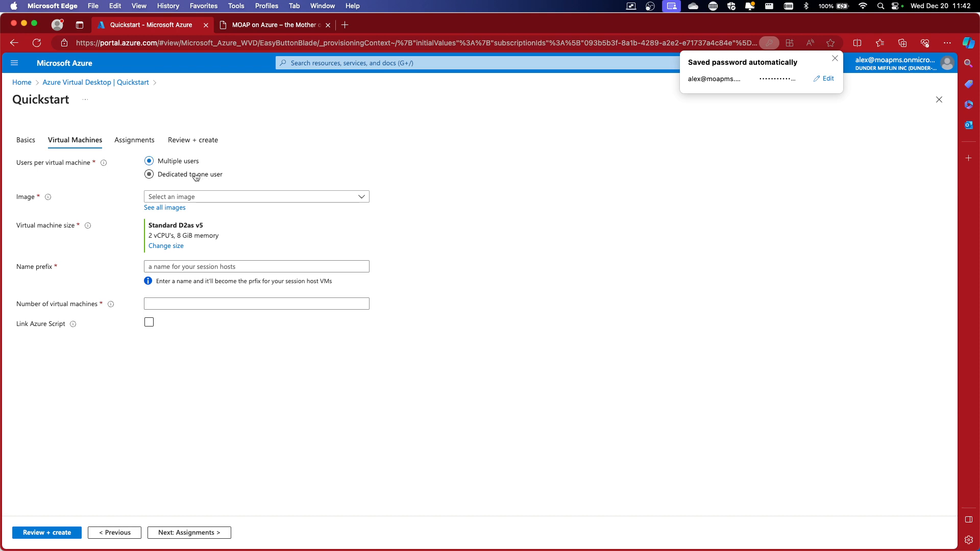
click(207, 197)
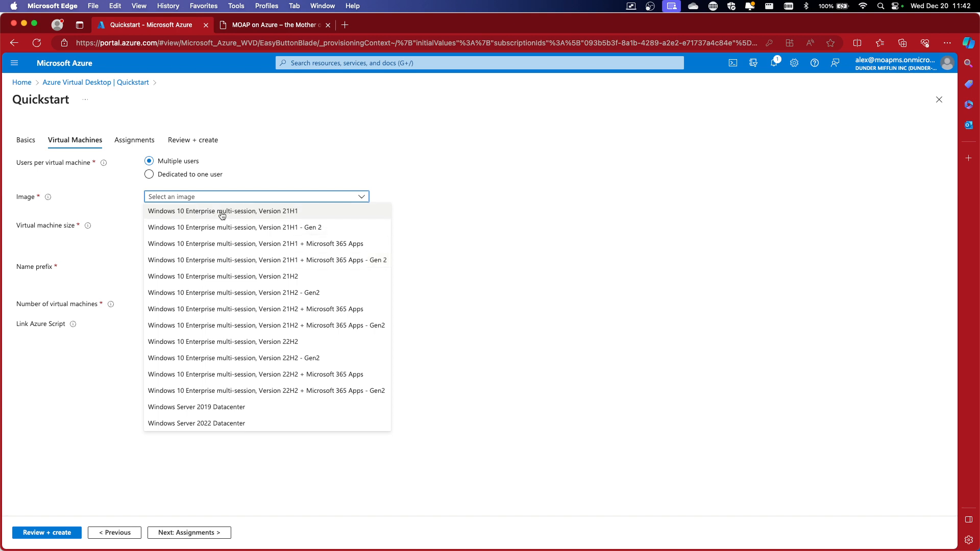
click(200, 391)
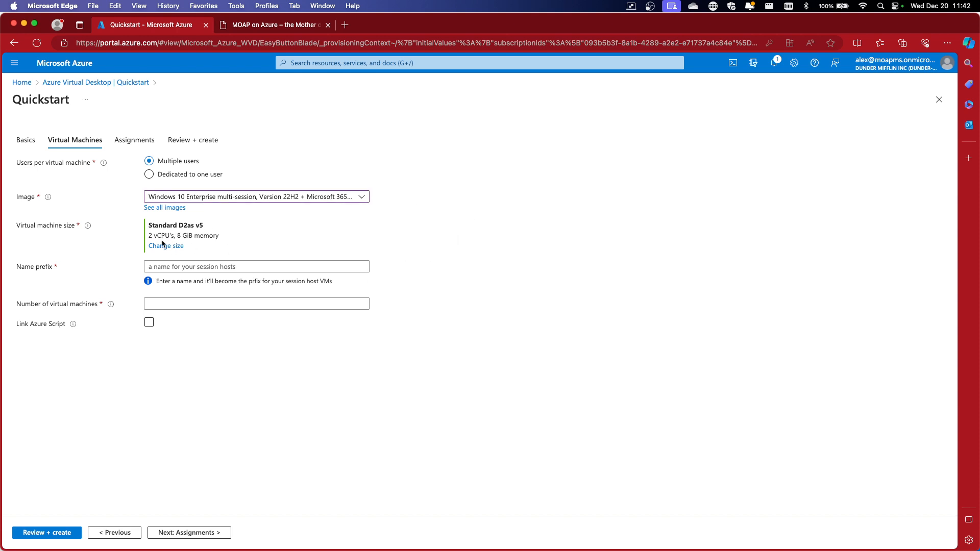
click(174, 266)
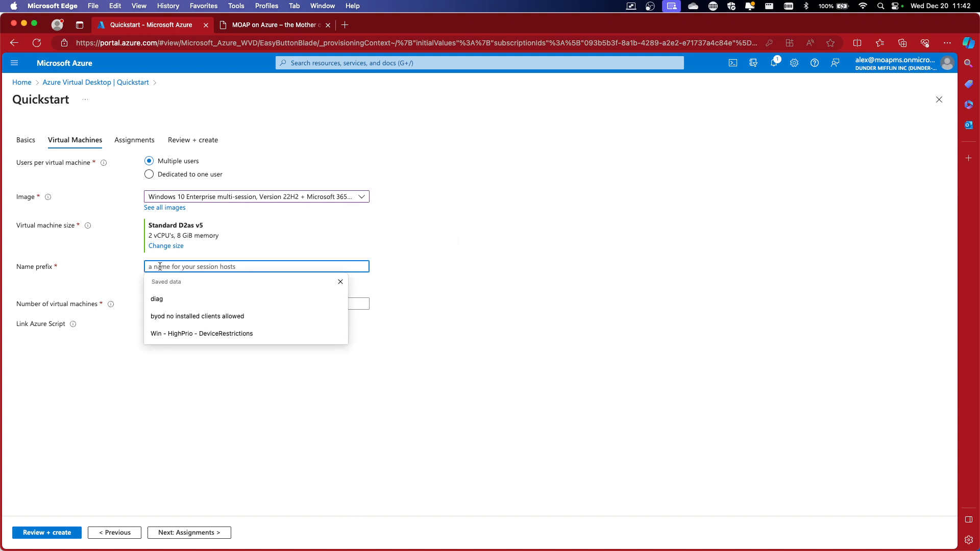
Set the session host name prefix to avd and the virtual machine count to 2
click(111, 274)
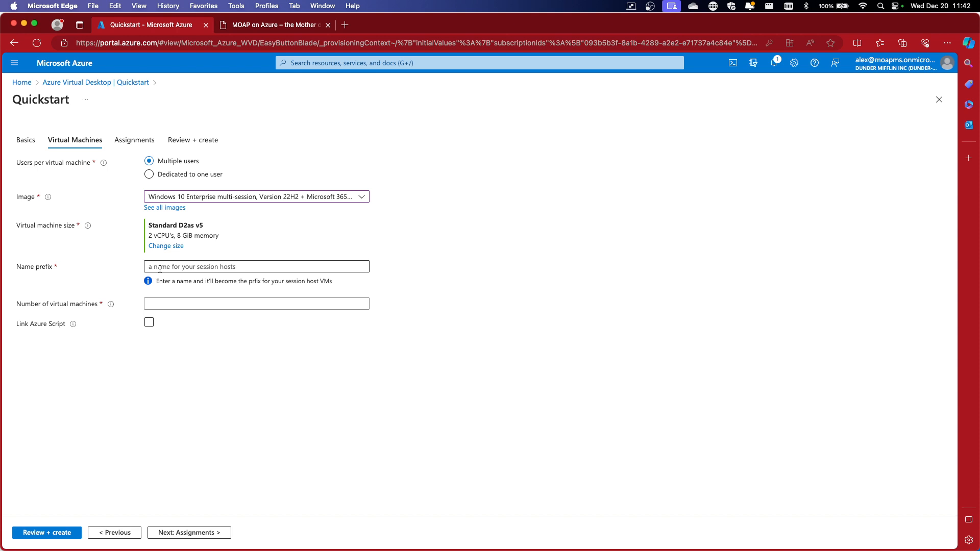
click(159, 268)
text(avd)
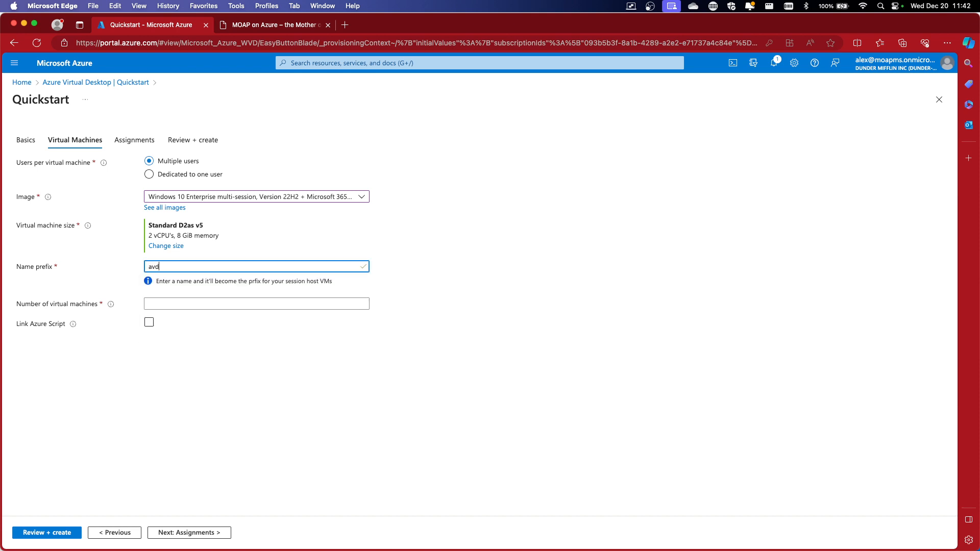
text(-)
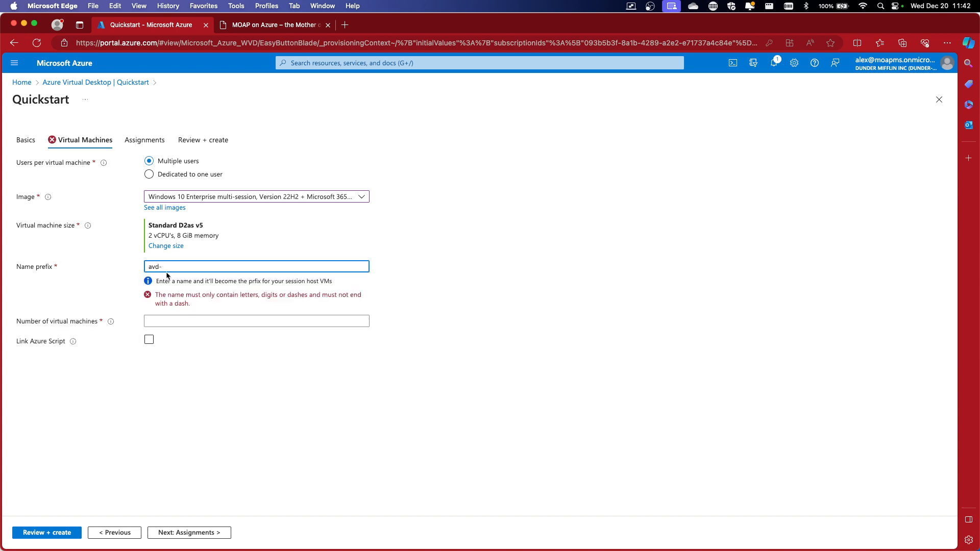
key(BackSpace)
click(448, 258)
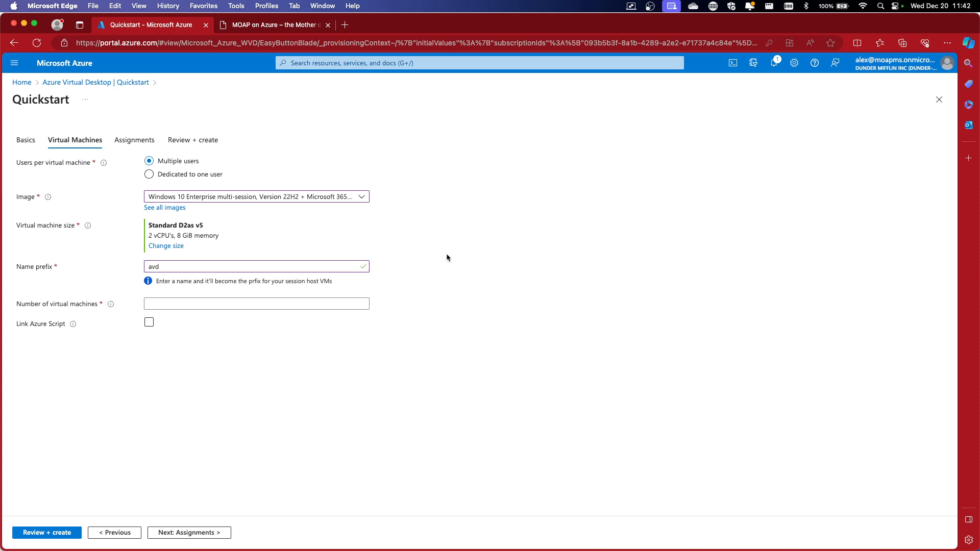
click(225, 303)
click(457, 349)
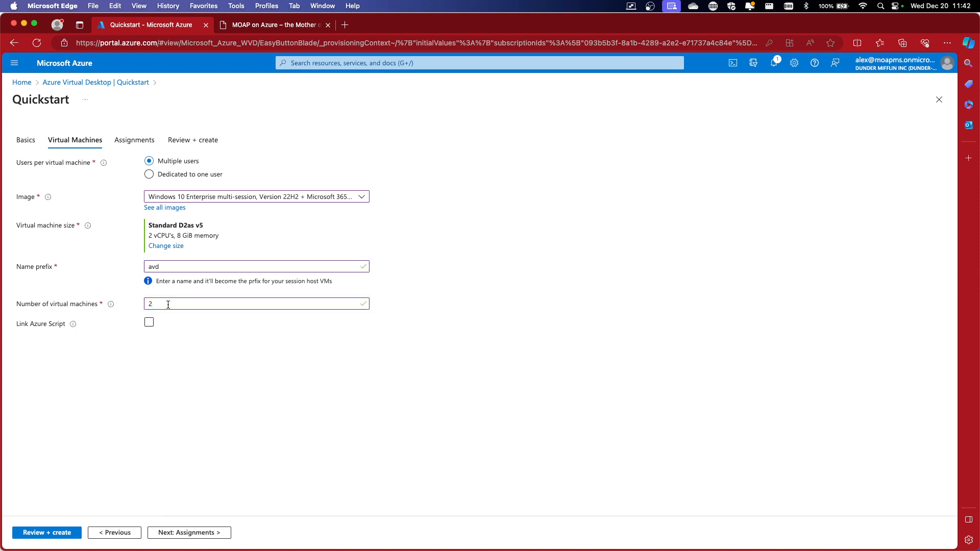
Leave Link Azure Script off and continue to the Assignments step
click(154, 324)
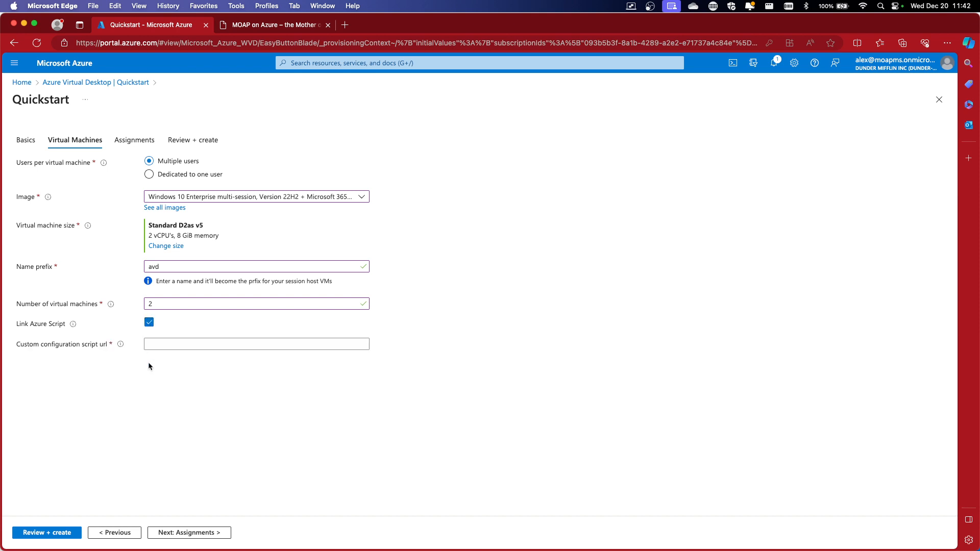
click(149, 323)
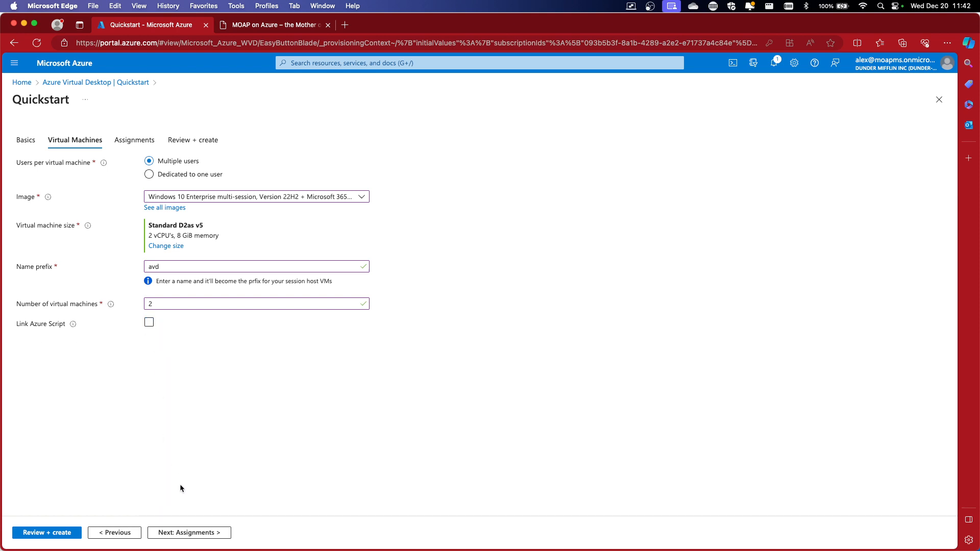
click(191, 533)
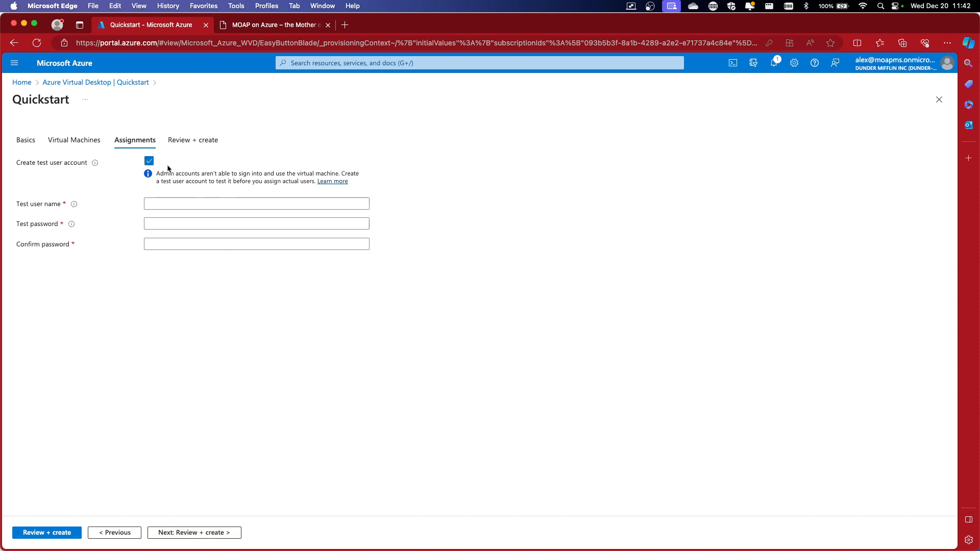
Enter the test user's company e-mail as Test user name, then the test password and its confirmation
click(169, 203)
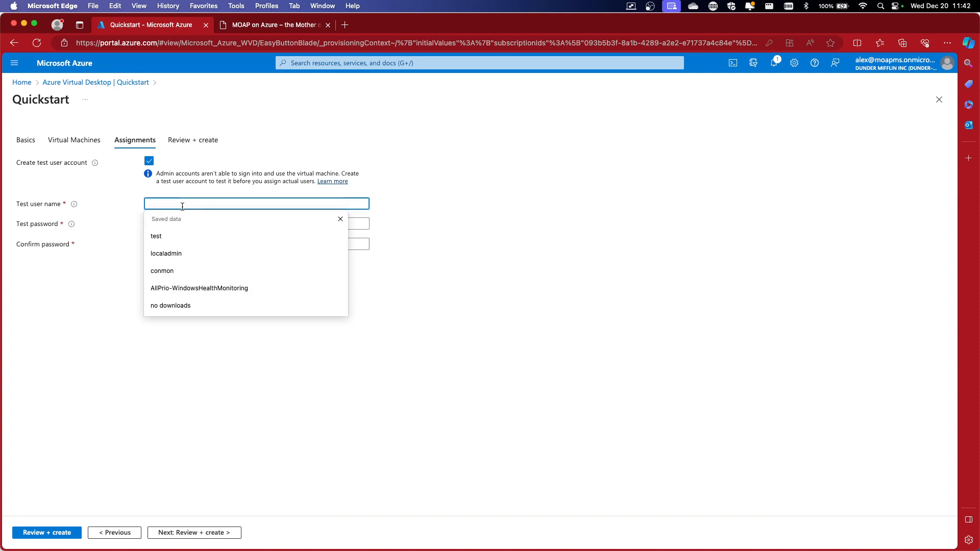
text(test)
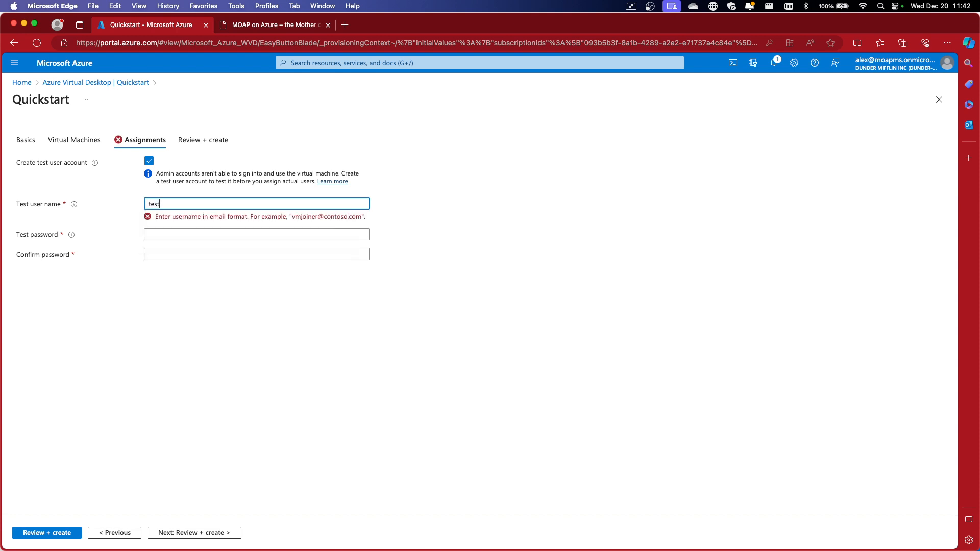
text(@dunde)
key(BackSpace)
key(BackSpace)
key(BackSpace)
key(BackSpace)
key(BackSpace)
key(BackSpace)
key(BackSpace)
key(BackSpace)
key(BackSpace)
key(BackSpace)
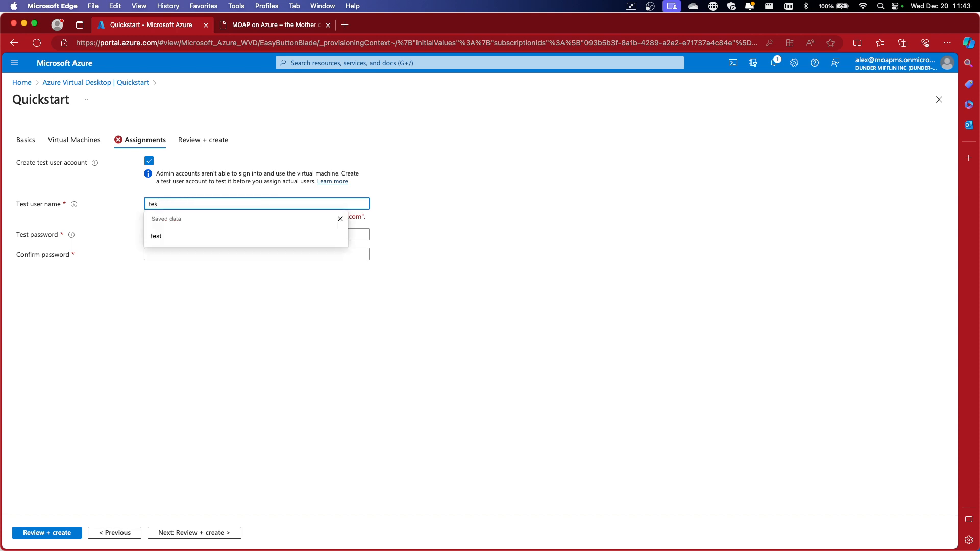
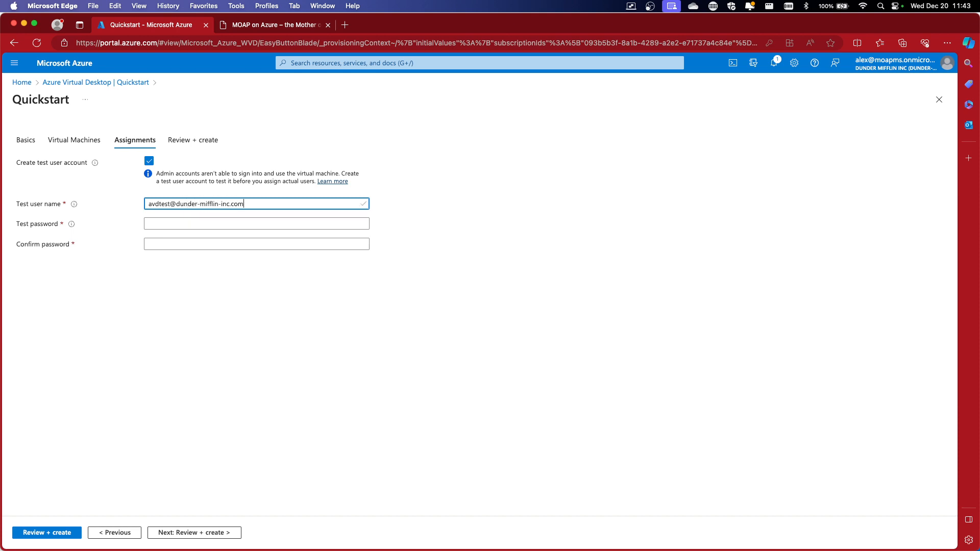
key(Tab)
text(••••)
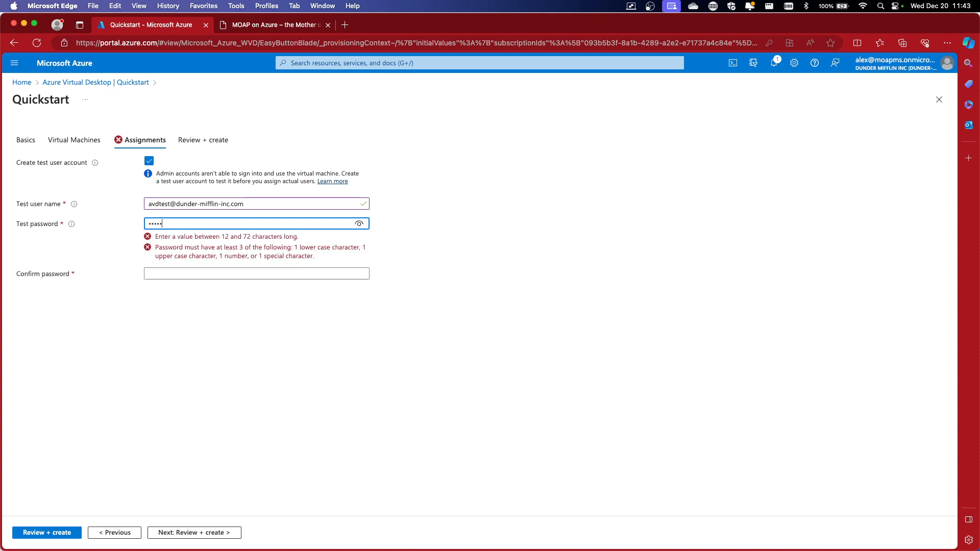
text(•••••••)
key(Tab)
text(••••)
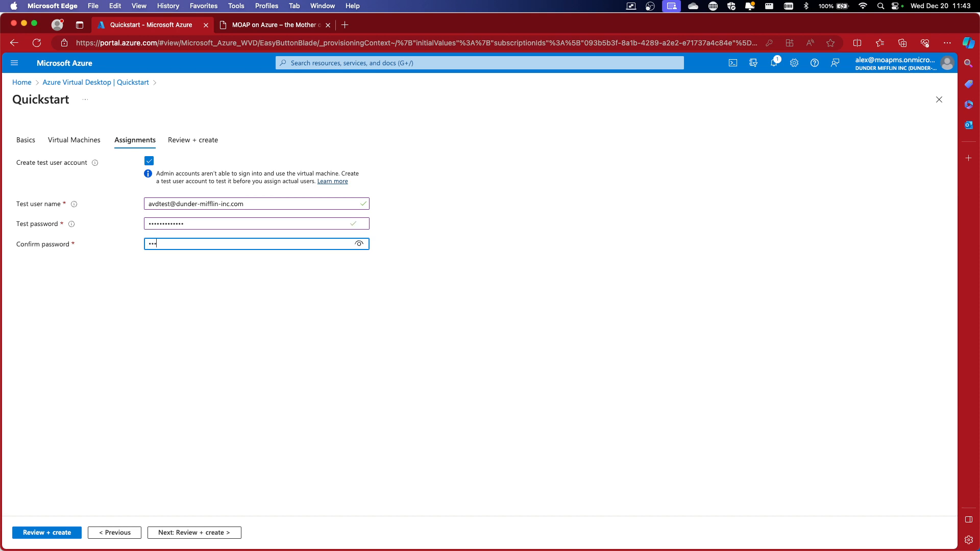
text(•••••••••)
Go to Review + create and wait until Validation passed appears
click(181, 532)
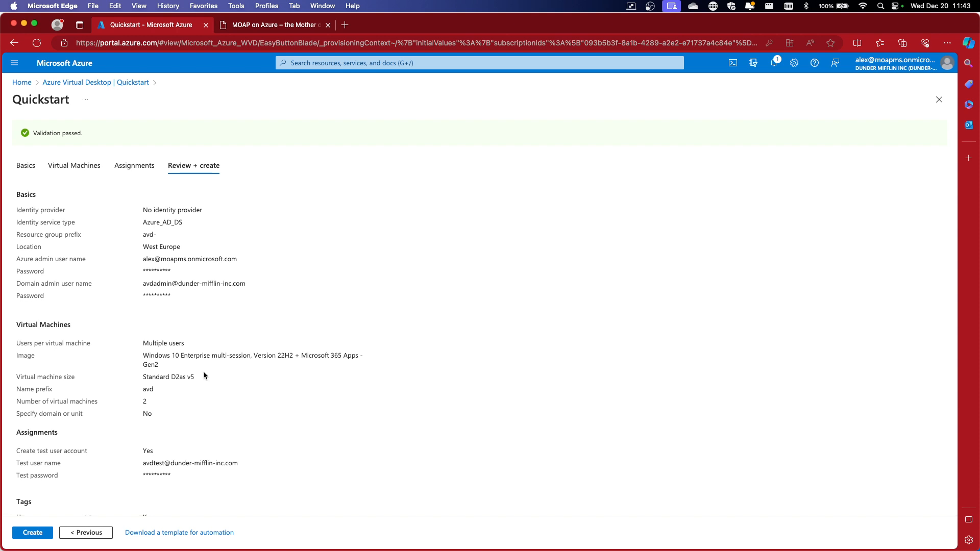
Create the Azure Virtual Desktop deployment, then return to the PowerPoint Demo slide show
click(49, 533)
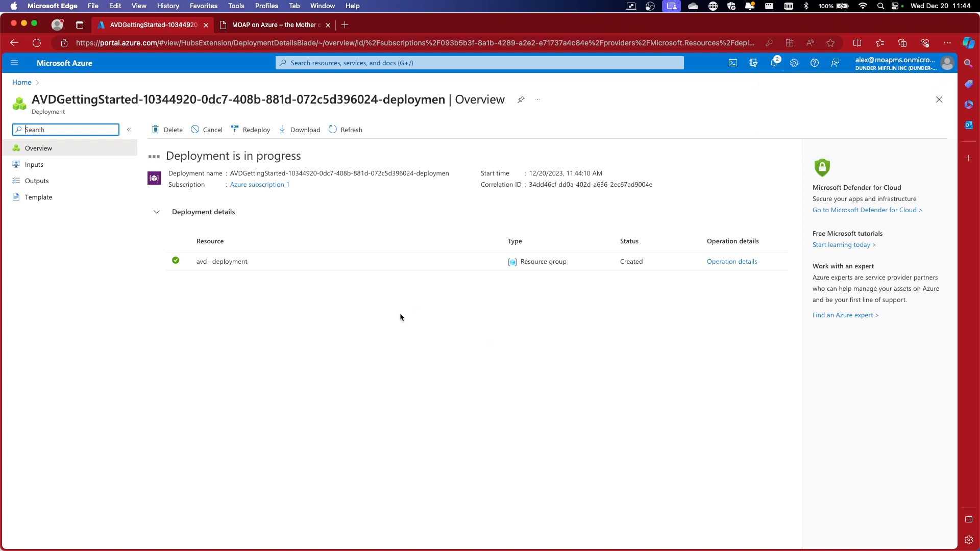
key(ctrl+Up)
click(351, 343)
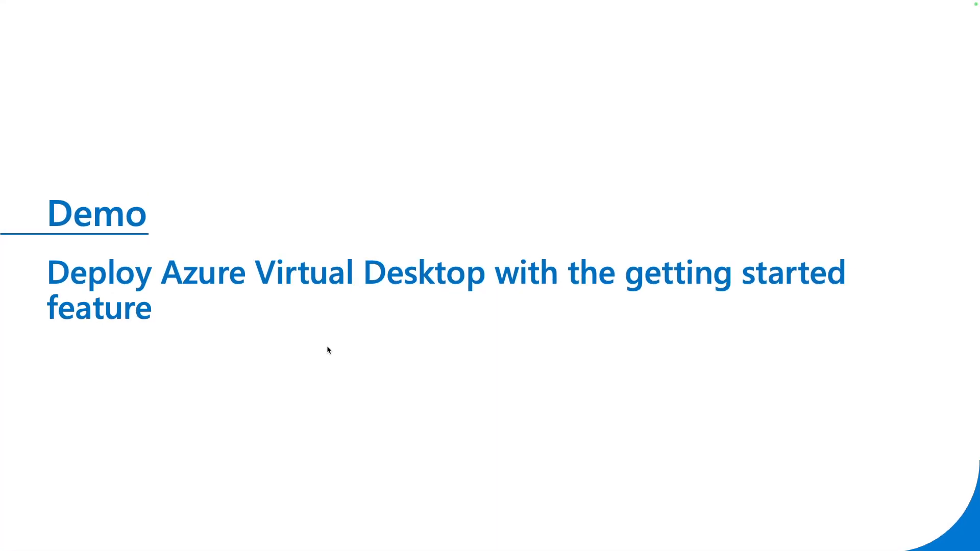